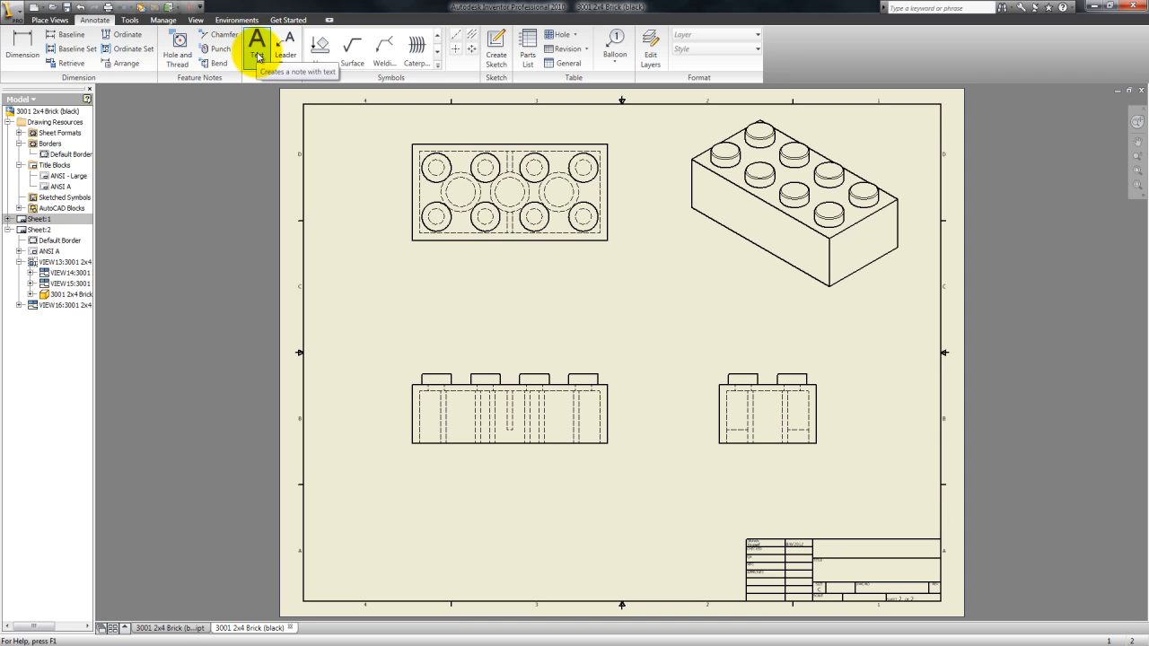
Step: Place a text note reading TOP beneath the top view, with a text size of 0.240 in
{"action": "left_click", "coordinate": [257, 57]}
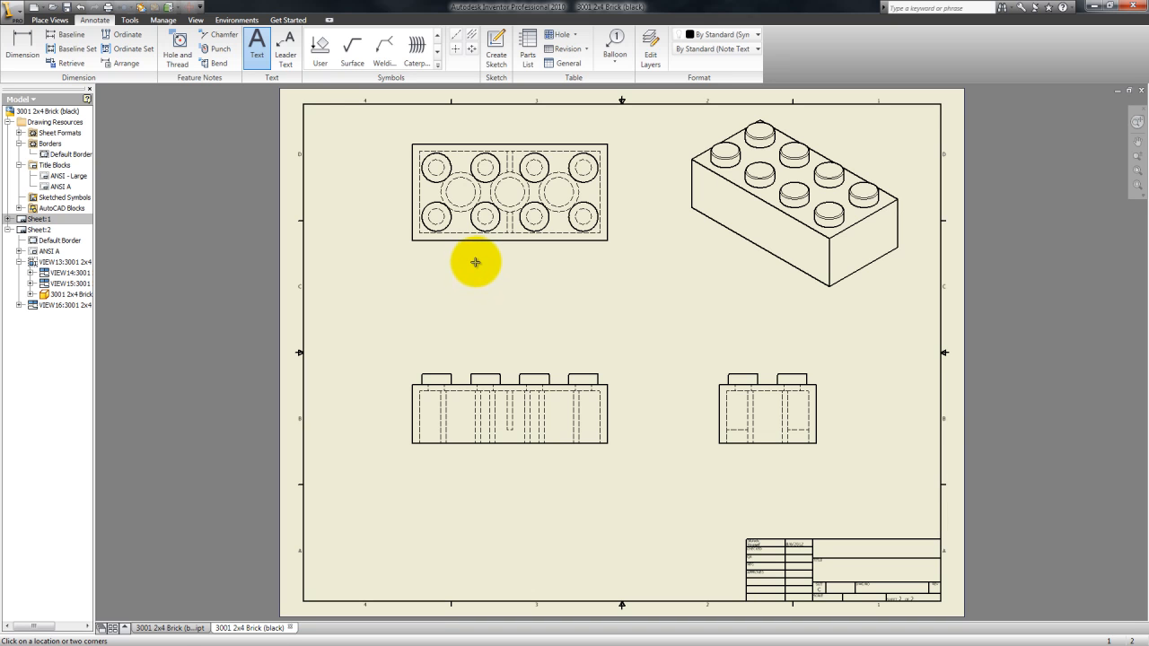
{"action": "left_click", "coordinate": [493, 291]}
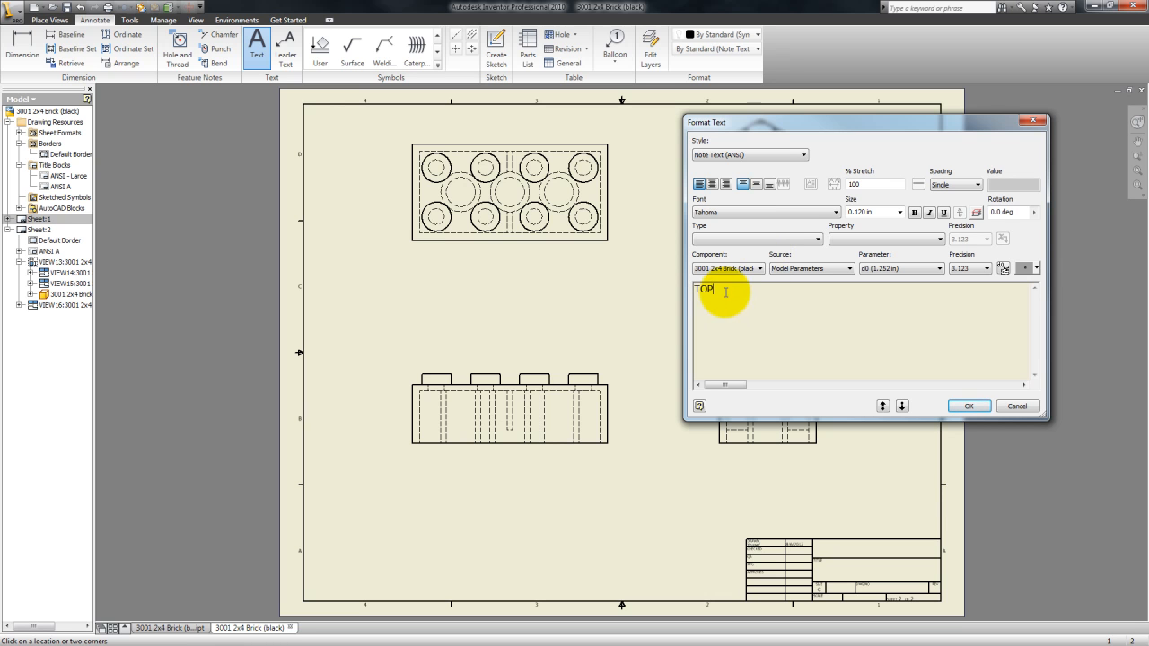
{"action": "left_click_drag", "start_coordinate": [725, 293], "coordinate": [638, 293]}
{"action": "left_click", "coordinate": [900, 212]}
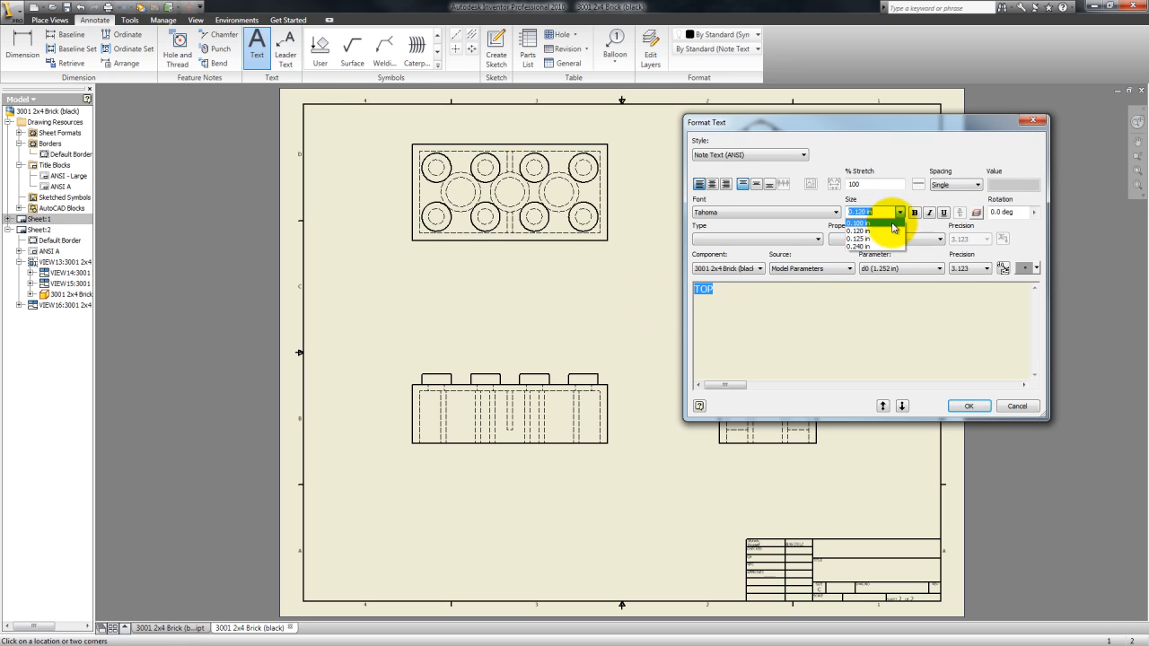
{"action": "left_click", "coordinate": [869, 247]}
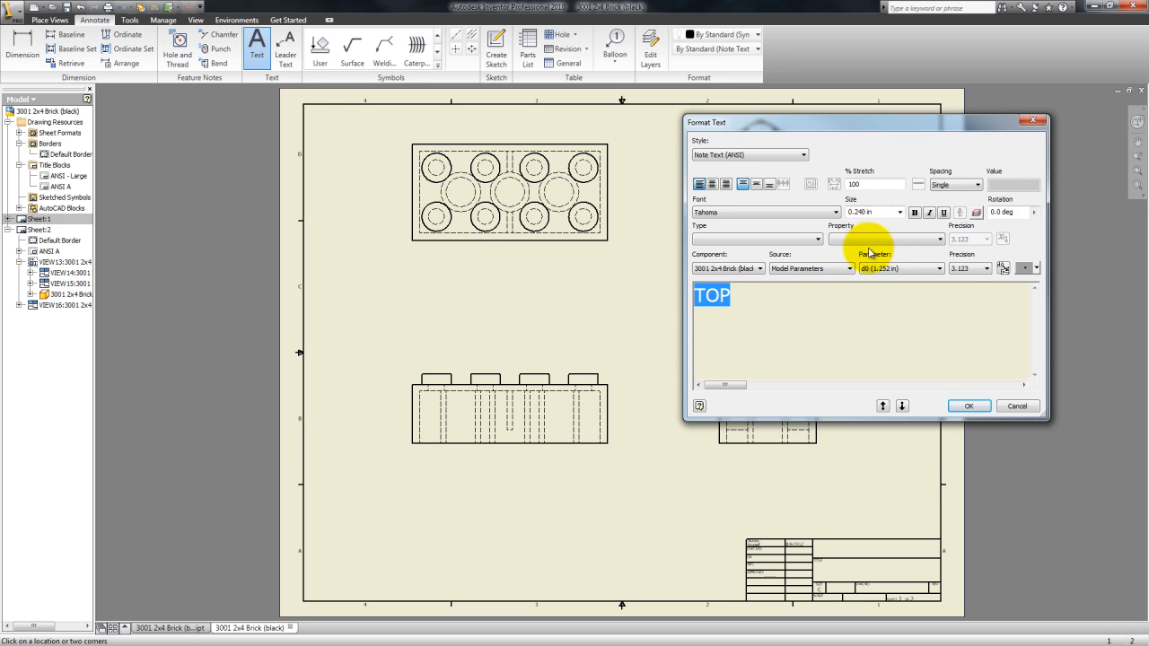
{"action": "left_click", "coordinate": [958, 186]}
{"action": "left_click", "coordinate": [966, 187]}
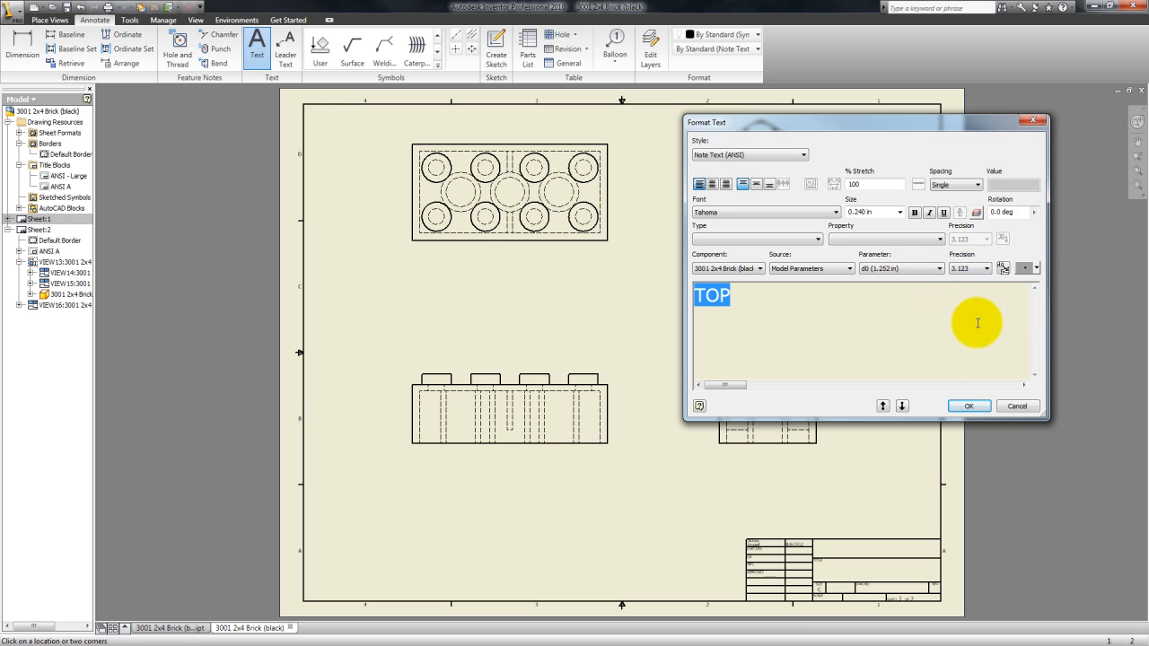
{"action": "left_click", "coordinate": [969, 406]}
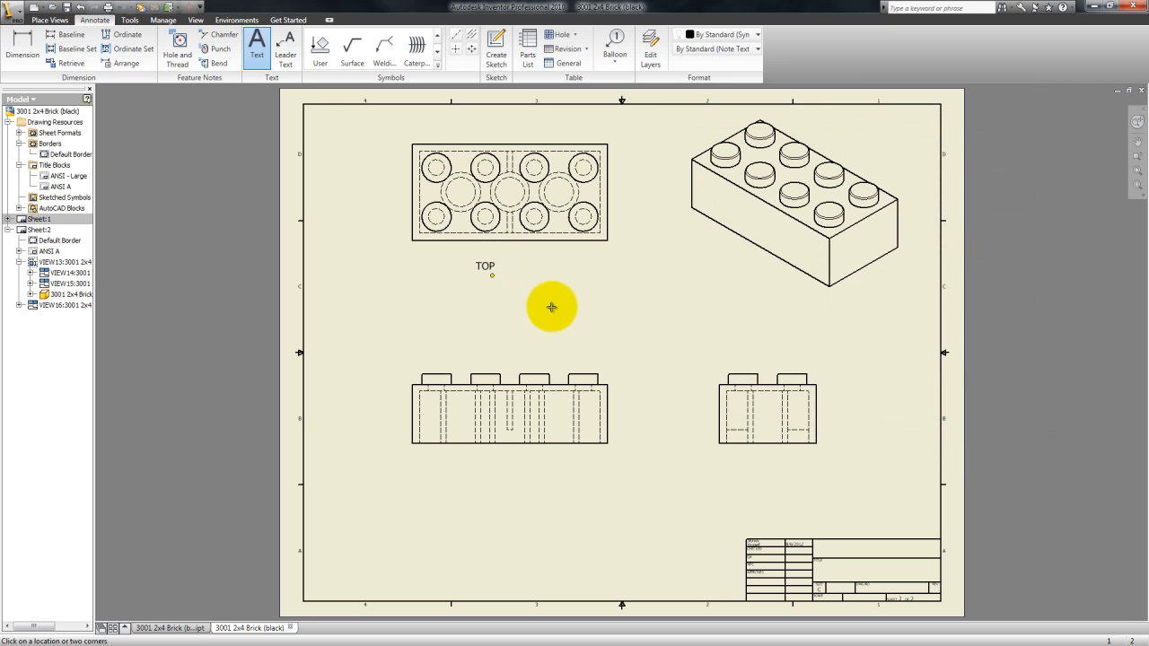
Step: Move the TOP note so it sits centred just beneath the top view
{"action": "key", "text": "Escape"}
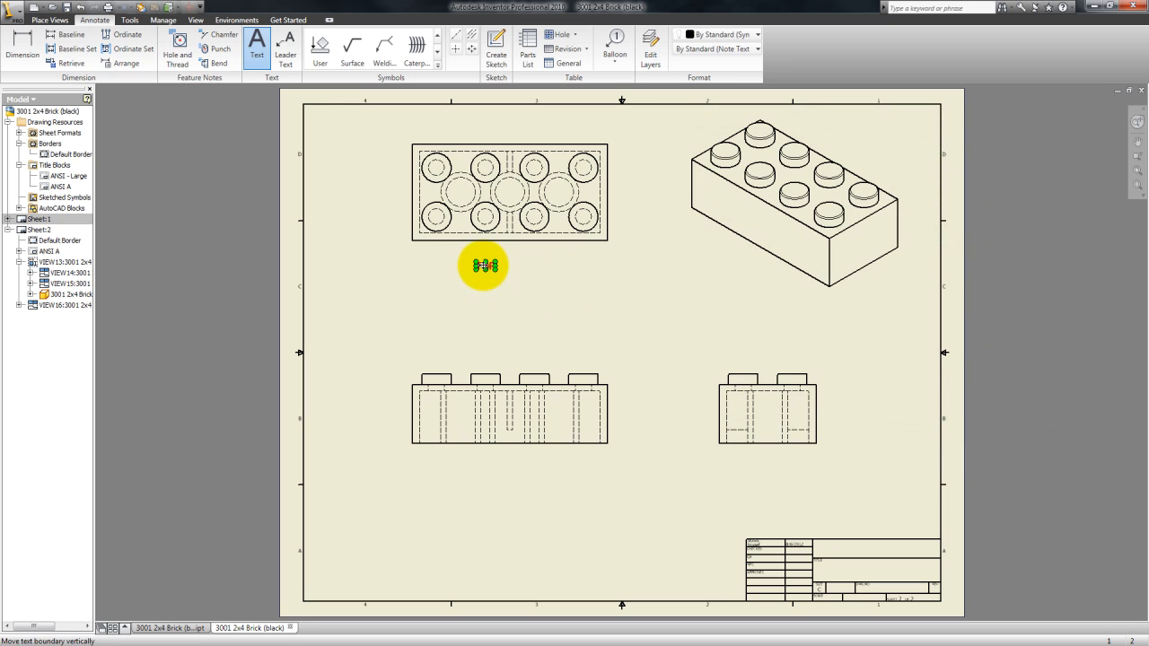
{"action": "left_click_drag", "start_coordinate": [485, 265], "coordinate": [514, 261]}
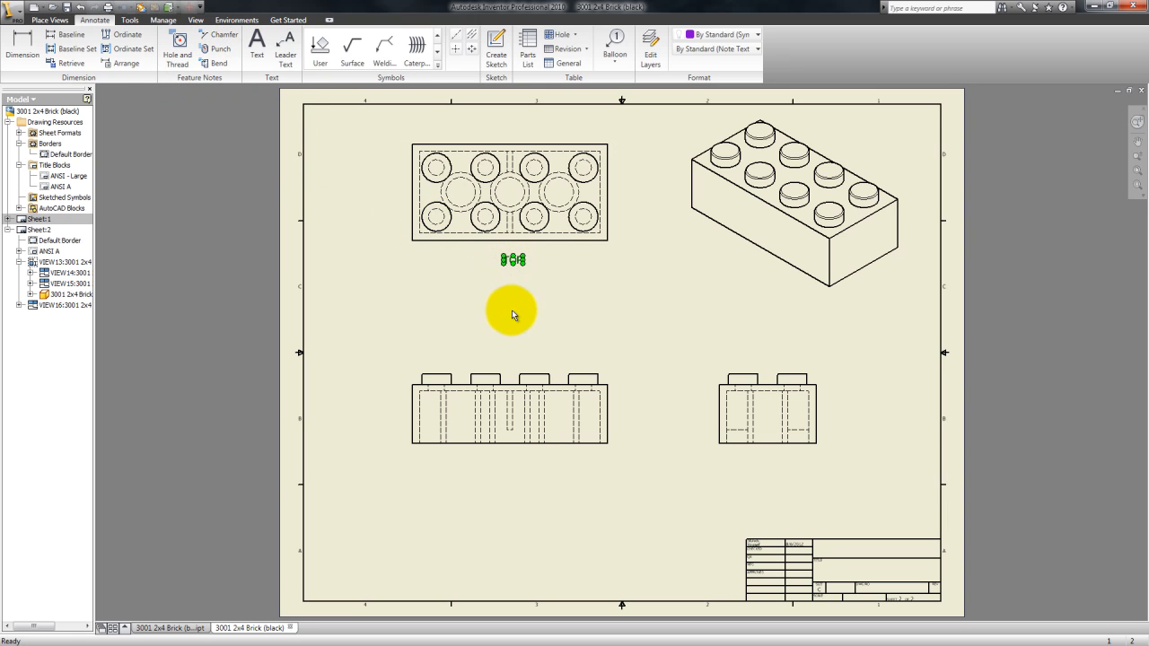
{"action": "left_click", "coordinate": [520, 289]}
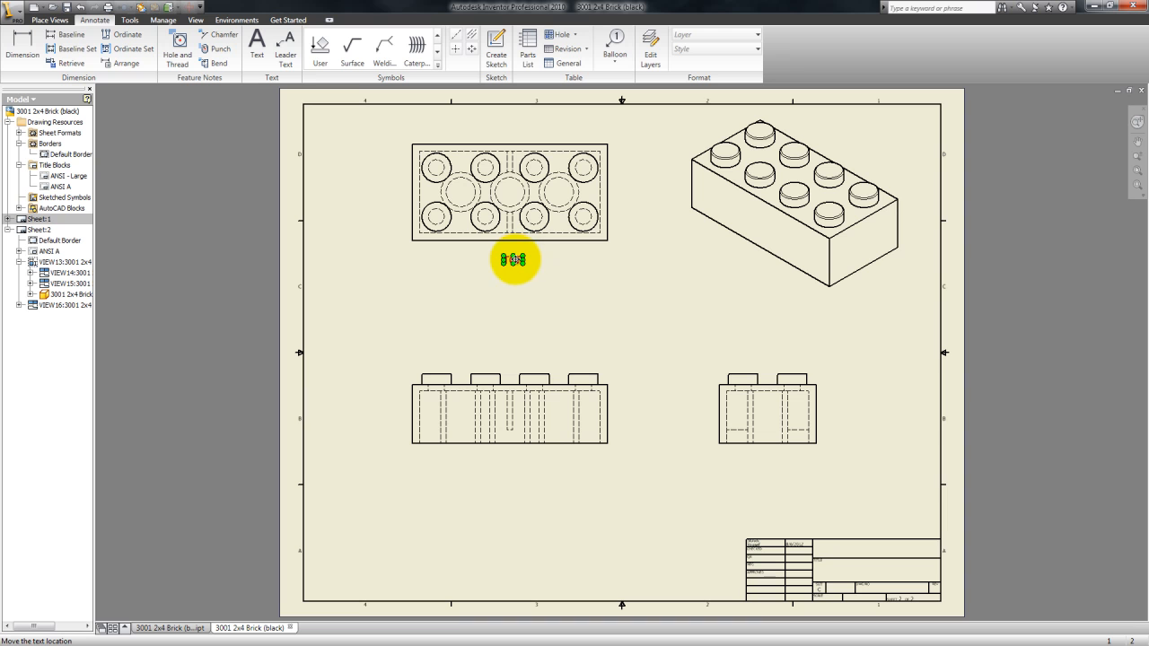
Step: Copy the TOP note beneath the front, right and isometric views, nudging the isometric copy closer to its view
{"action": "left_click", "coordinate": [513, 259]}
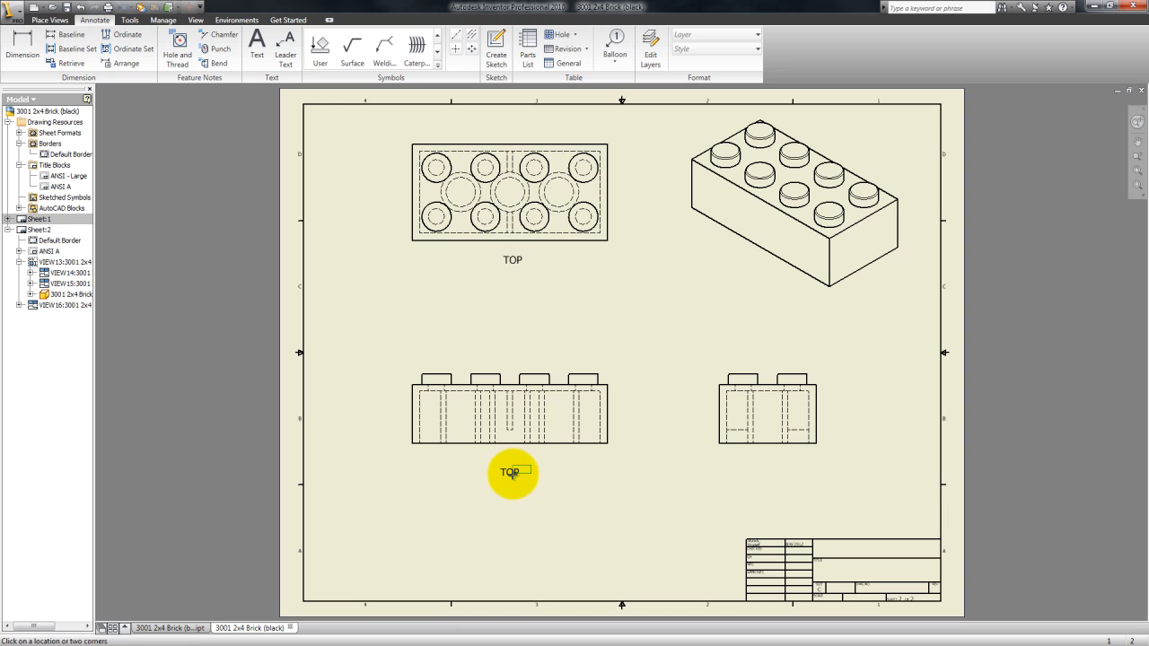
{"action": "left_click", "coordinate": [510, 470]}
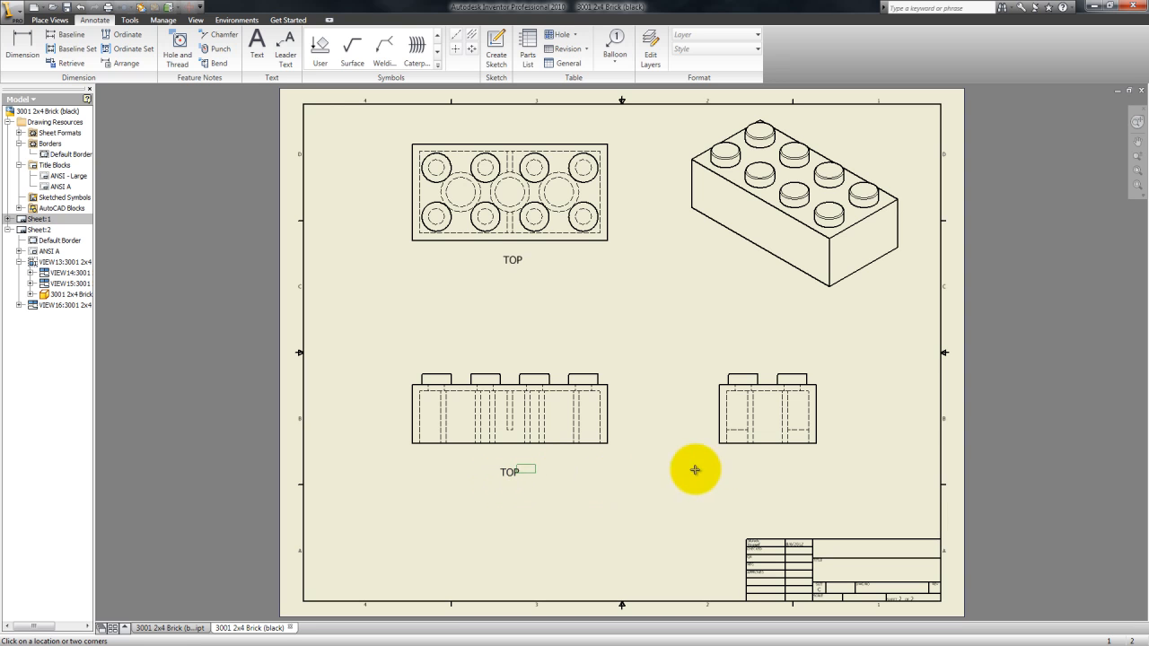
{"action": "left_click", "coordinate": [771, 471]}
{"action": "left_click", "coordinate": [785, 298]}
{"action": "key", "text": "Escape"}
{"action": "left_click_drag", "start_coordinate": [791, 301], "coordinate": [794, 294]}
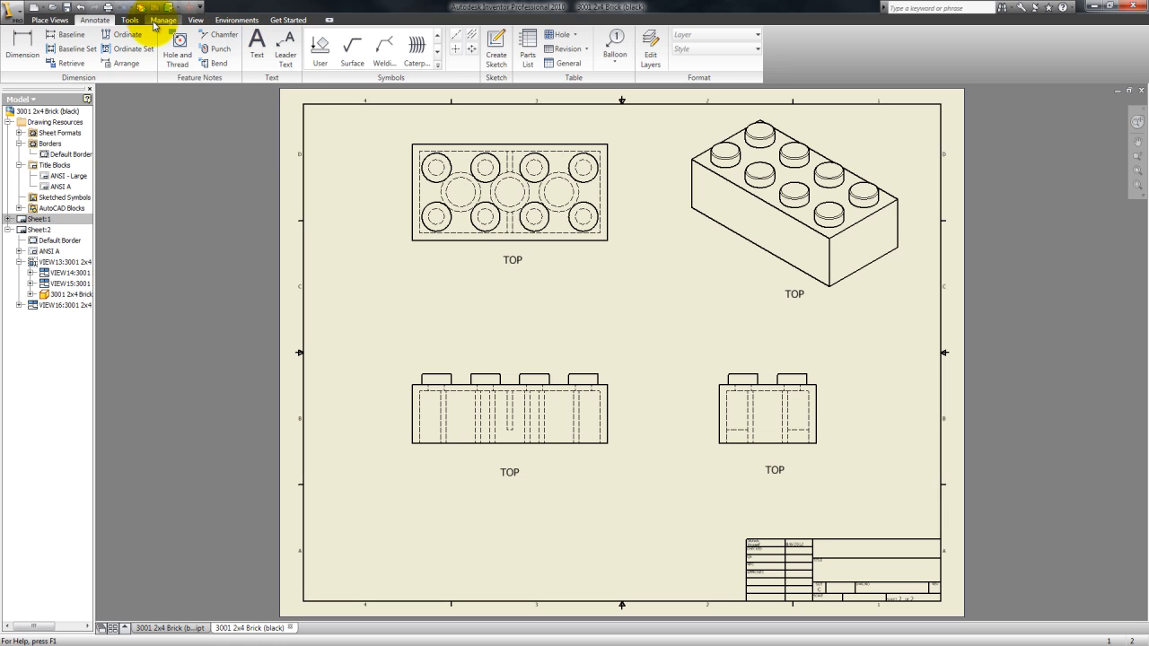
Step: Sketch a guide rectangle from the top view's note to the right view's note, and align the top and front notes to its left edge
{"action": "left_click", "coordinate": [495, 45]}
{"action": "left_click", "coordinate": [108, 45]}
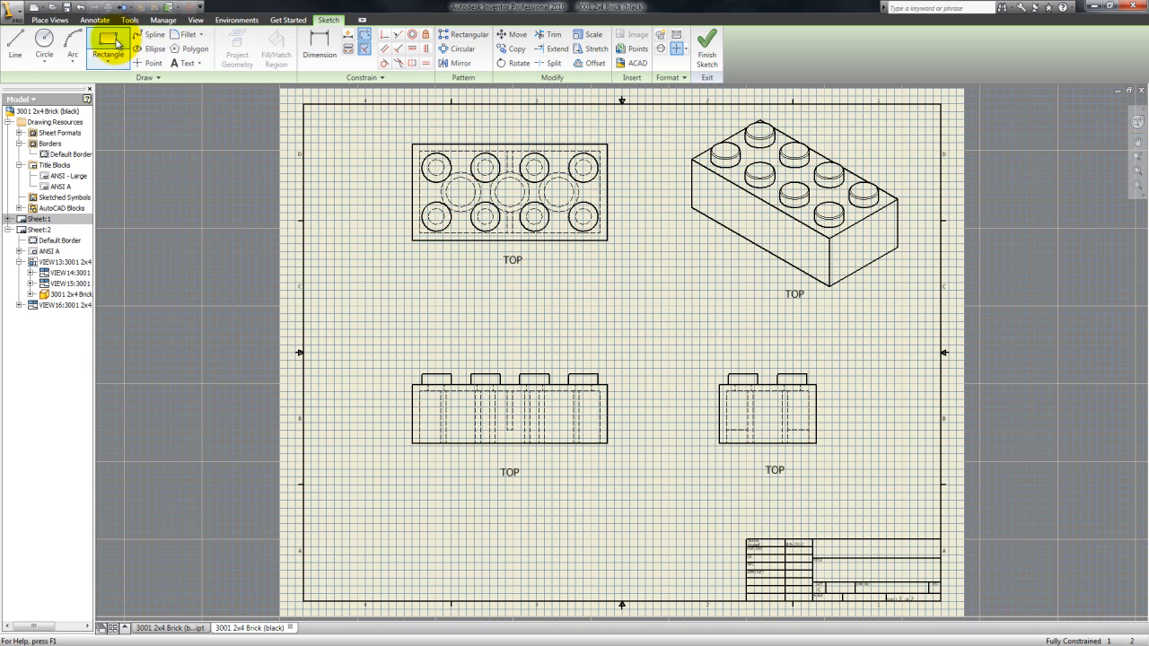
{"action": "left_click", "coordinate": [511, 260]}
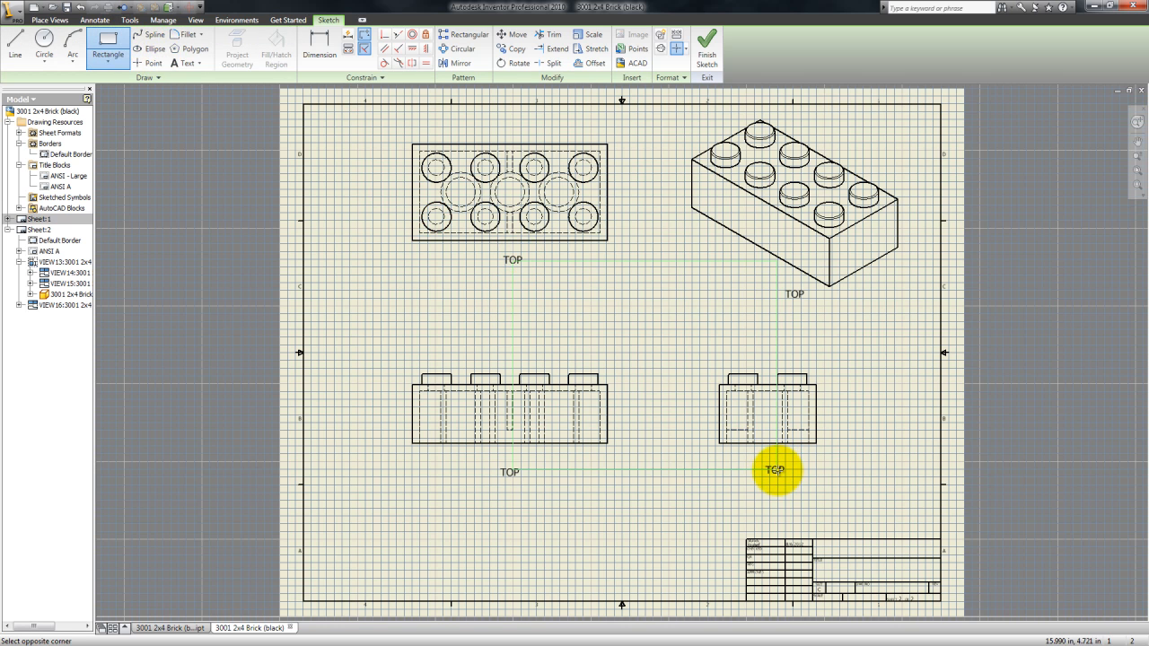
{"action": "left_click", "coordinate": [774, 469]}
{"action": "key", "text": "Escape"}
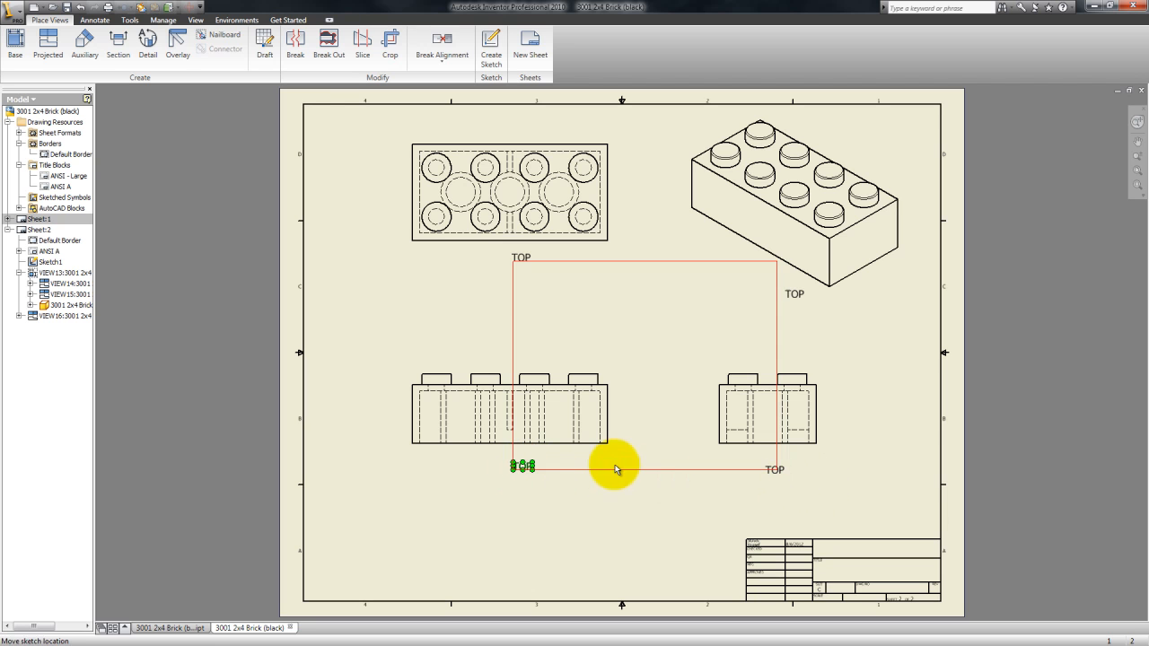
Step: Shift the guide rectangle's corner onto the right view's note, and nudge the front view so it centres on the rectangle's left edge
{"action": "left_click", "coordinate": [777, 469]}
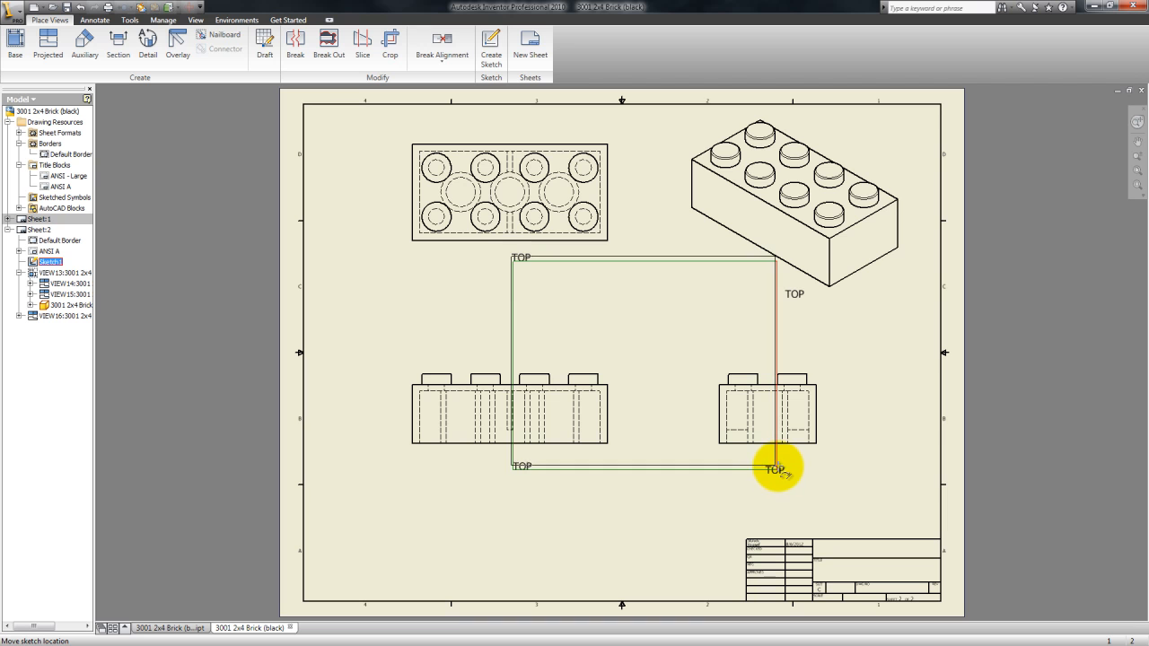
{"action": "left_click_drag", "start_coordinate": [778, 469], "coordinate": [778, 469]}
{"action": "left_click", "coordinate": [829, 483]}
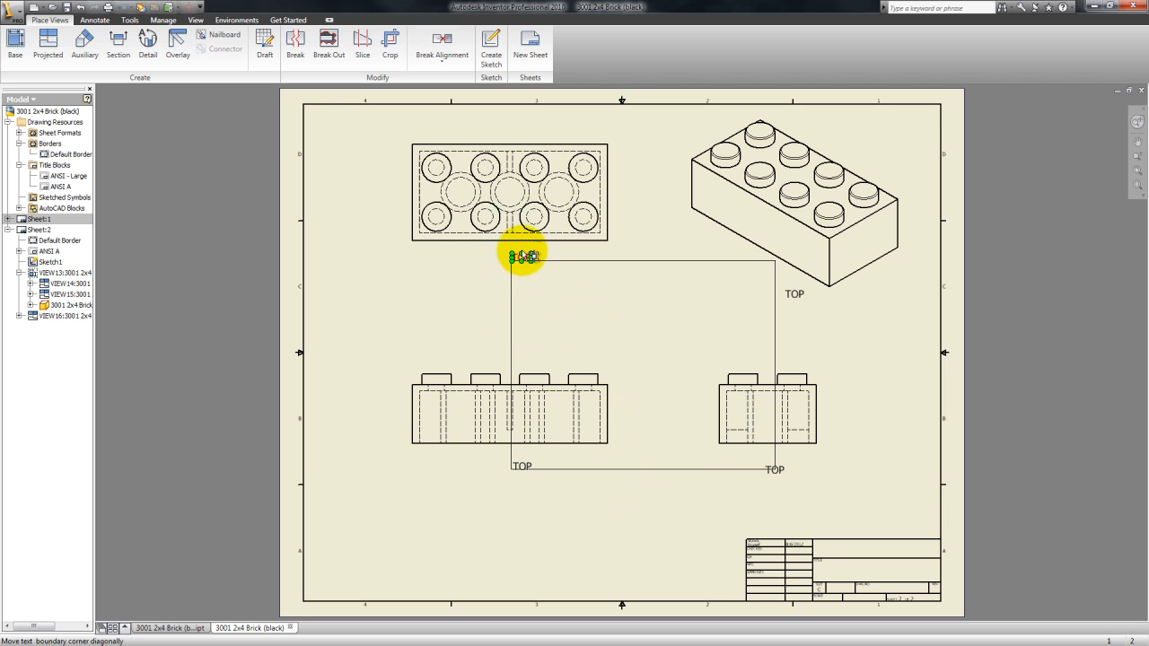
{"action": "left_click", "coordinate": [618, 424]}
{"action": "left_click_drag", "start_coordinate": [618, 422], "coordinate": [624, 430]}
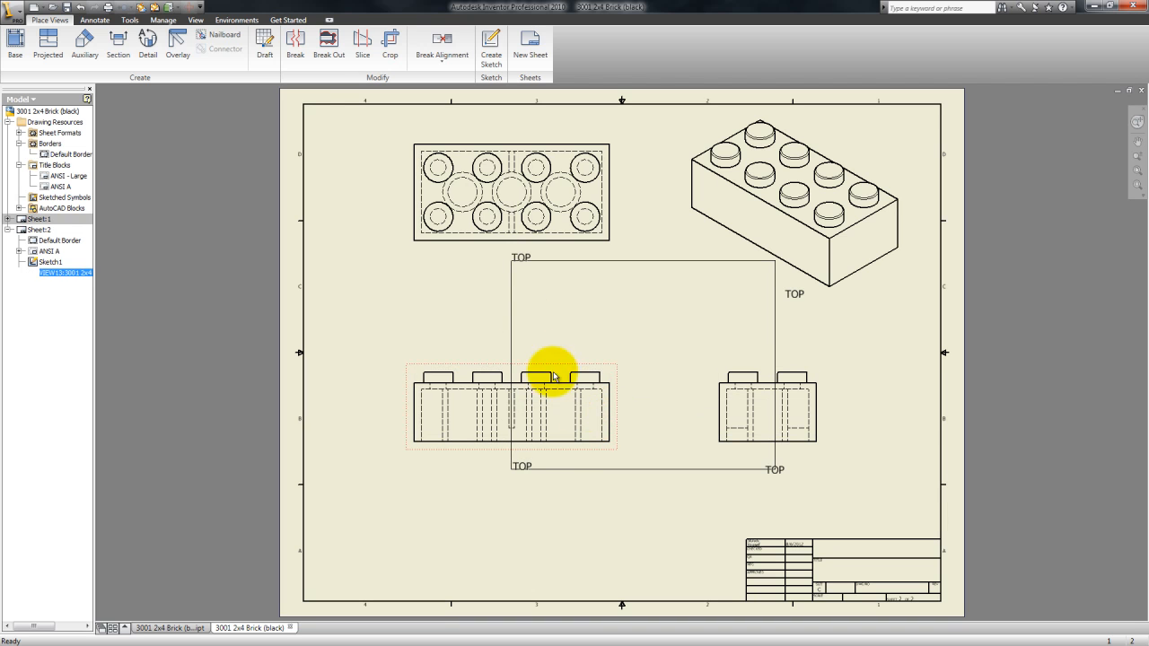
Step: Change the text of the note beneath the front view to FRONT
{"action": "left_click", "coordinate": [527, 467]}
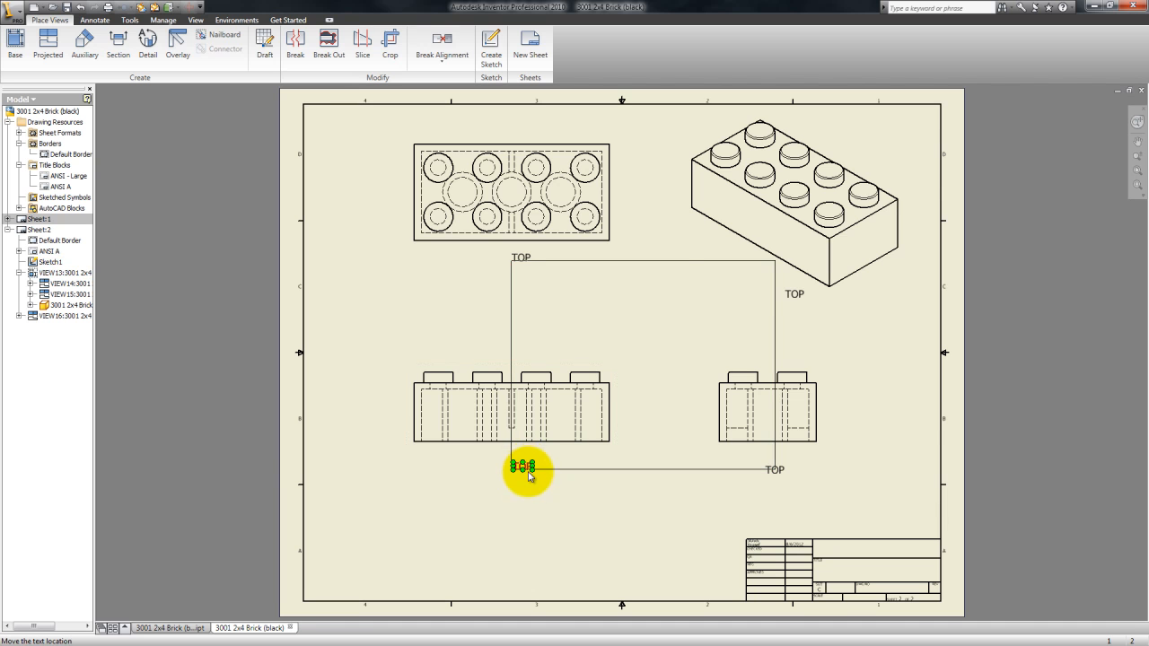
{"action": "double_click", "coordinate": [528, 473]}
{"action": "type", "text": "FRONT"}
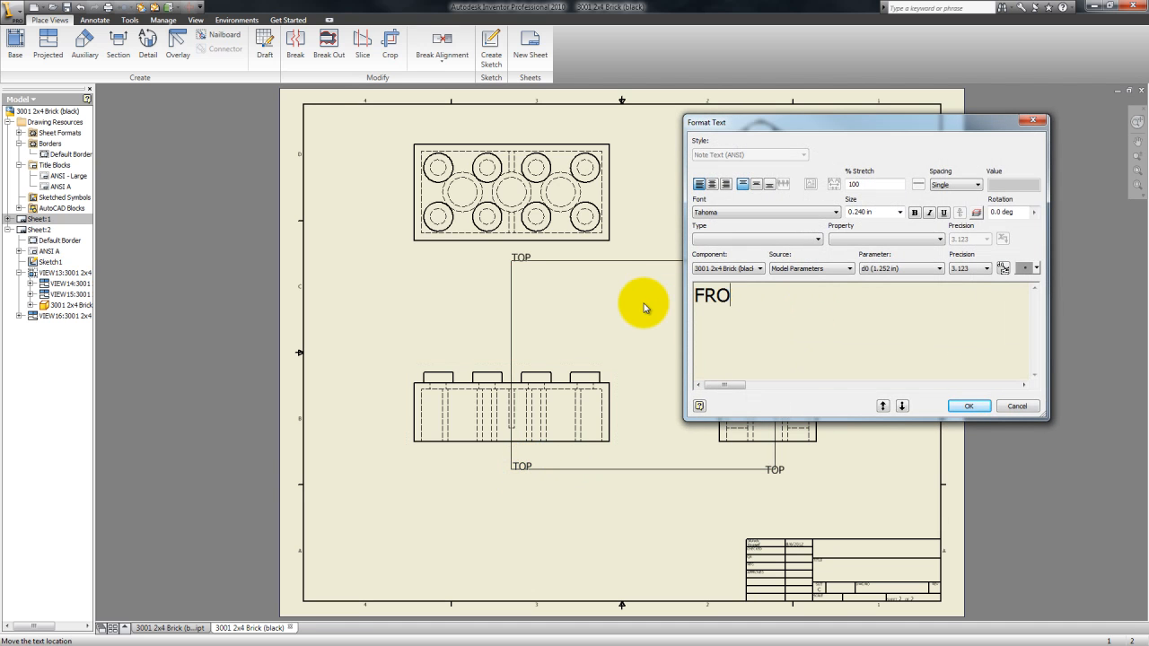
{"action": "left_click", "coordinate": [966, 404]}
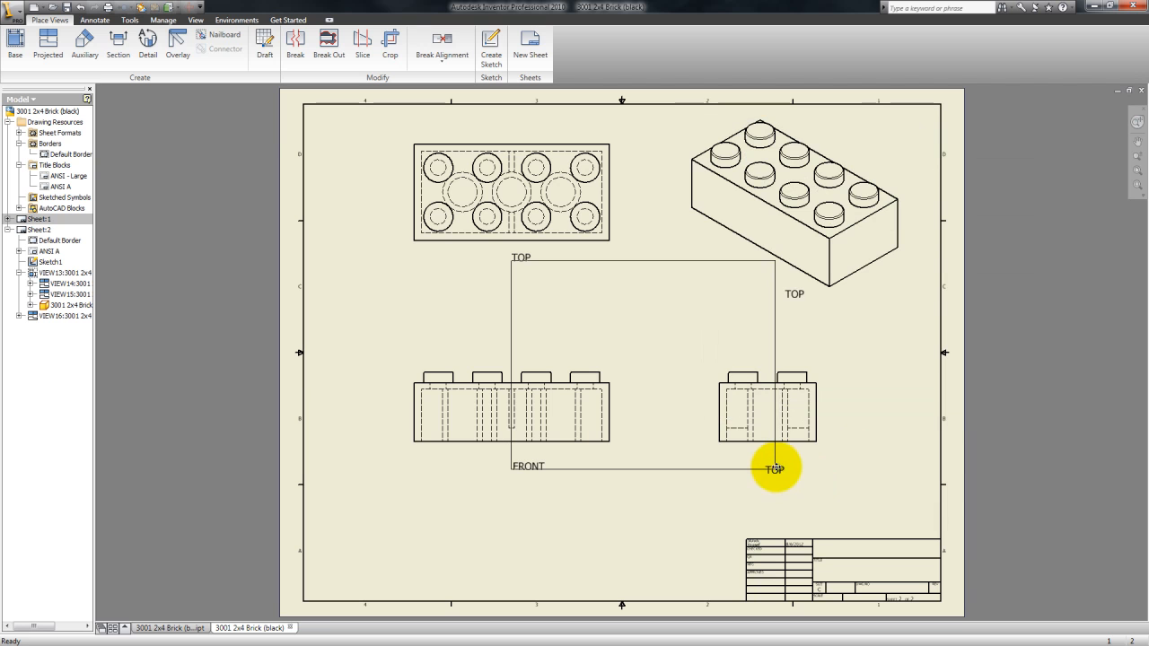
Step: Remove the guide rectangle sketch and change the note beneath the right view to RIGHT
{"action": "double_click", "coordinate": [778, 473]}
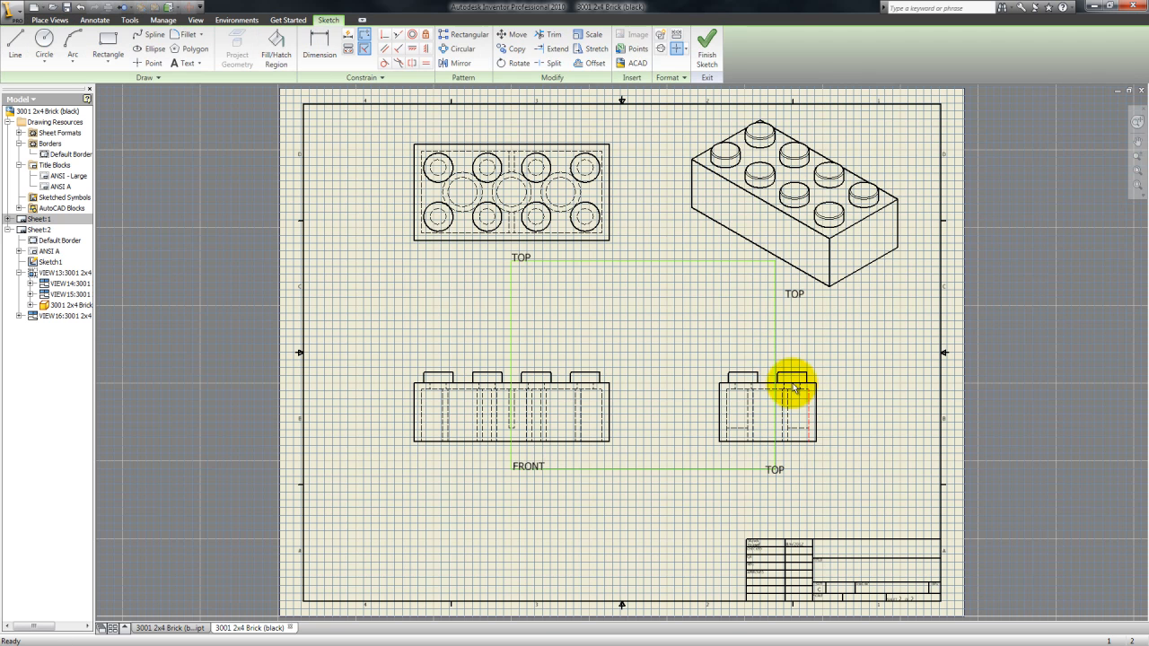
{"action": "left_click", "coordinate": [709, 40]}
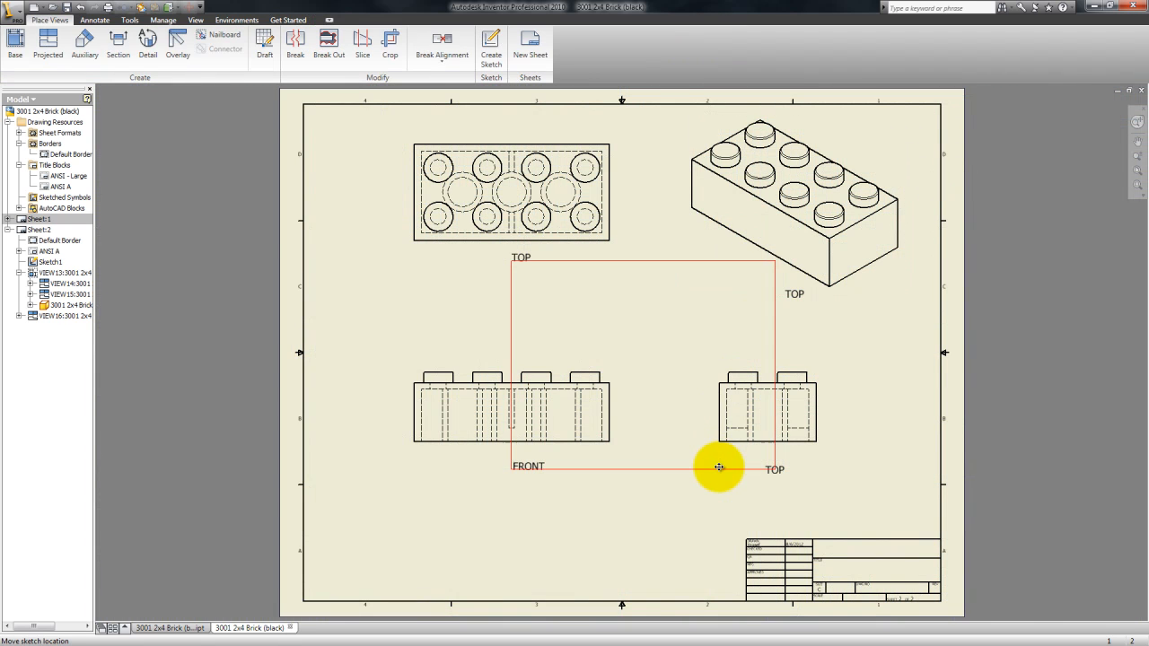
{"action": "double_click", "coordinate": [774, 468]}
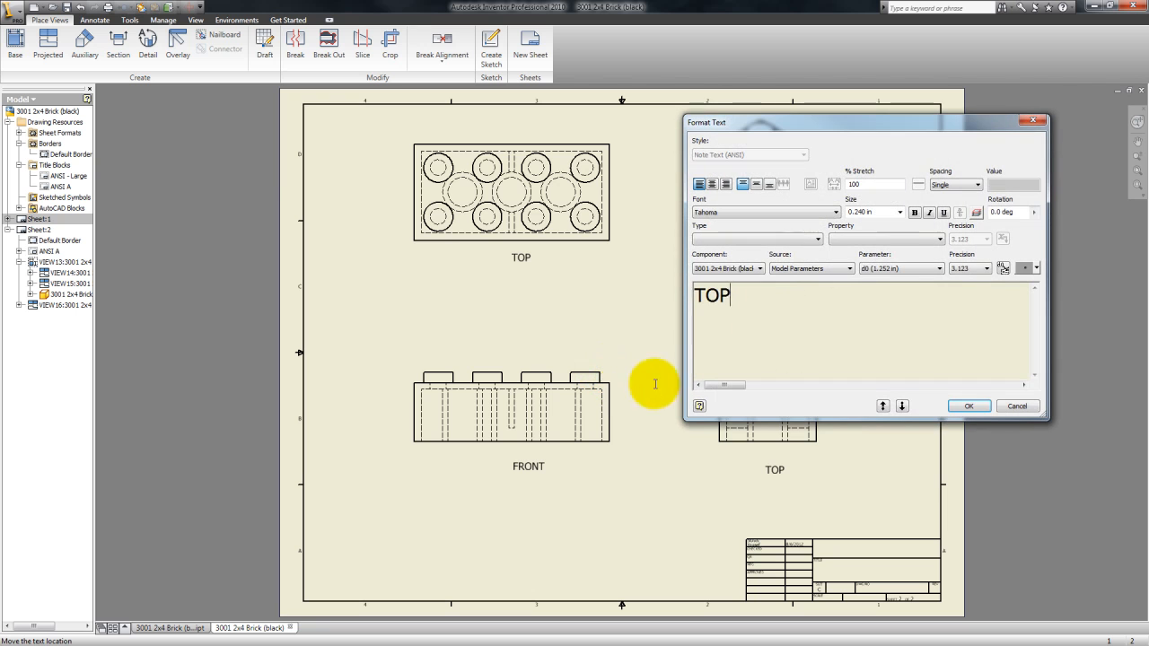
{"action": "key", "text": "ctrl+a"}
{"action": "type", "text": "RIO"}
{"action": "key", "text": "BackSpace"}
{"action": "type", "text": "GHT"}
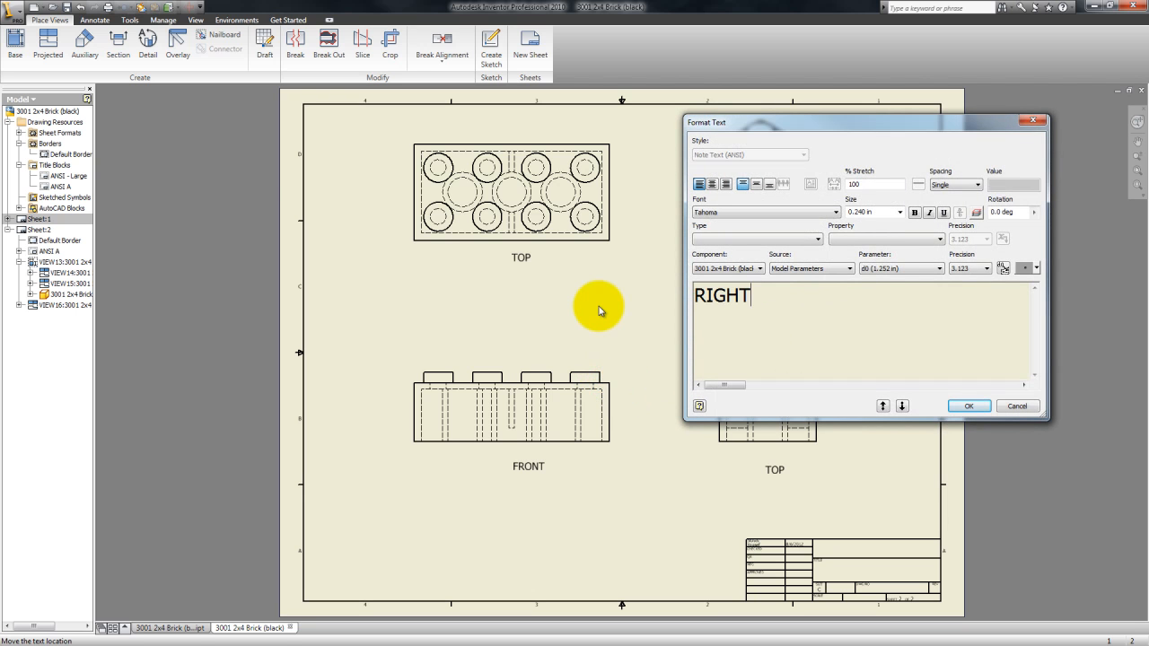
{"action": "left_click", "coordinate": [967, 405]}
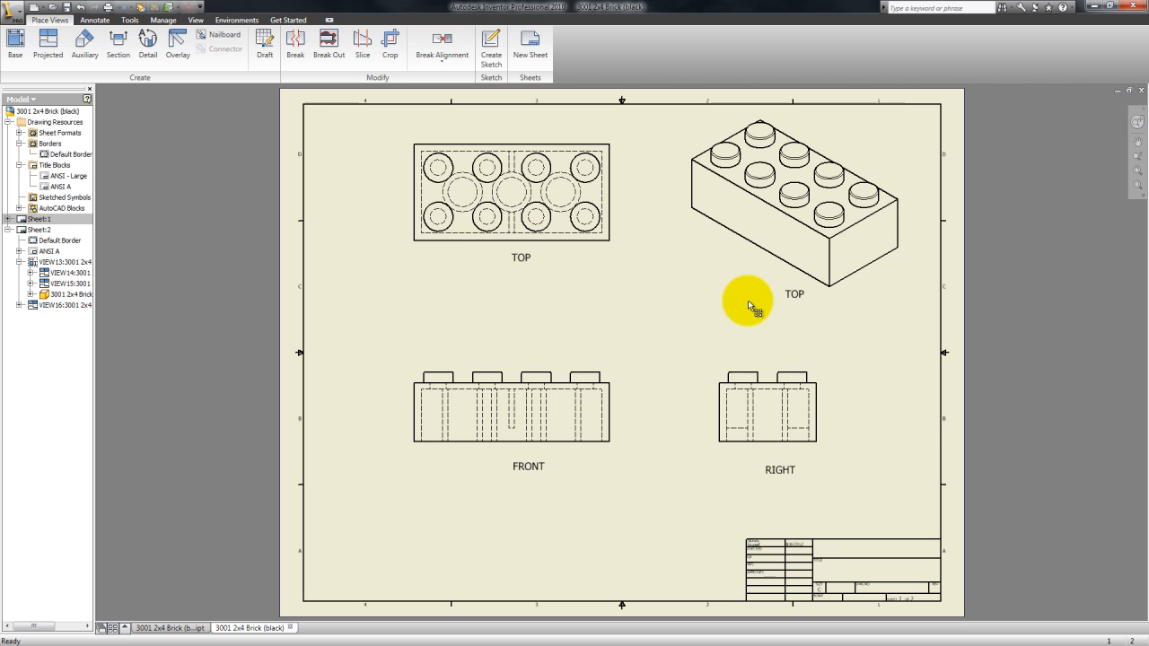
Step: Change the isometric view's note to ISO, and recentre the RIGHT and ISO notes under their views
{"action": "double_click", "coordinate": [794, 294]}
{"action": "key", "text": "ctrl+a"}
{"action": "type", "text": "ISO"}
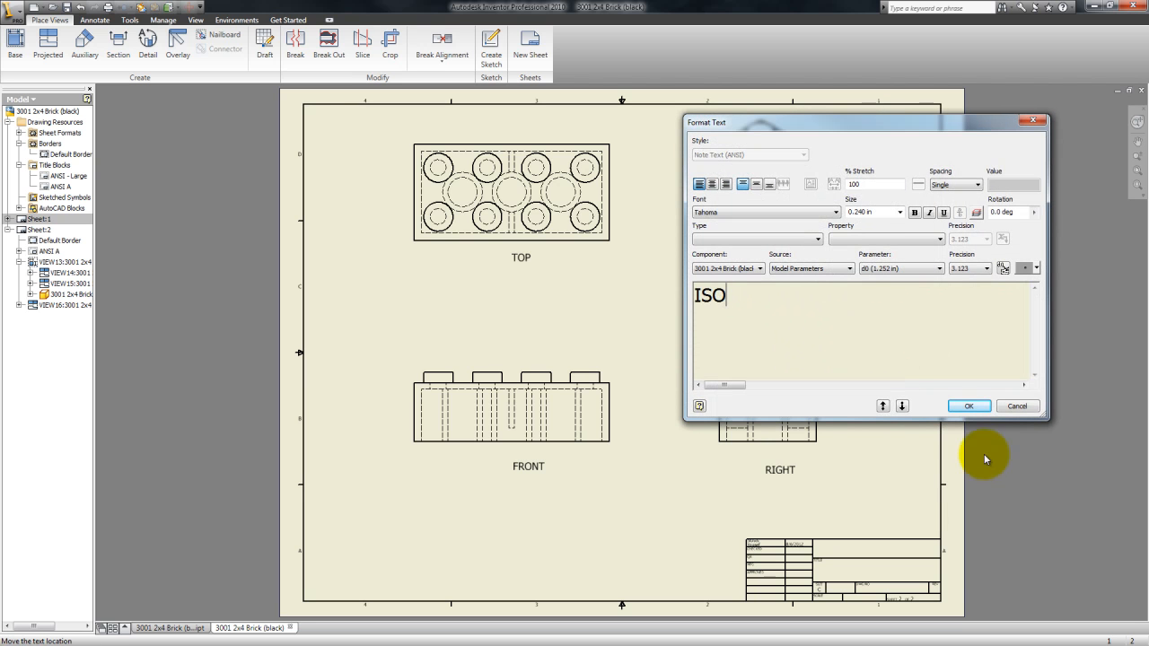
{"action": "left_click", "coordinate": [966, 408]}
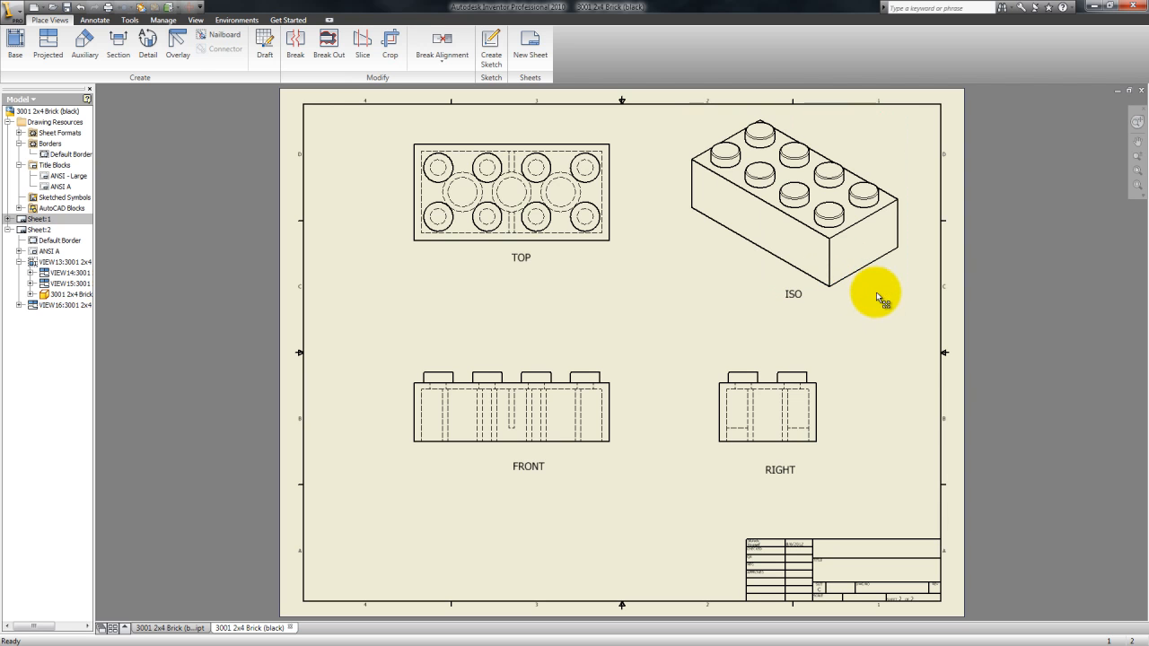
{"action": "left_click", "coordinate": [779, 469]}
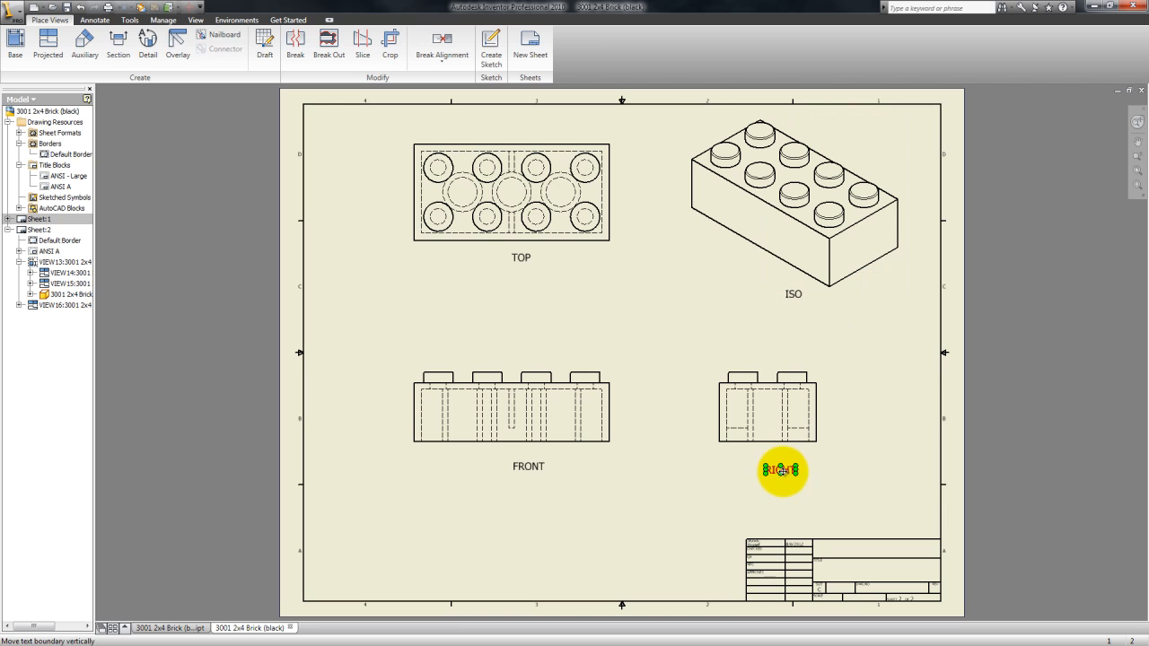
{"action": "left_click", "coordinate": [794, 295]}
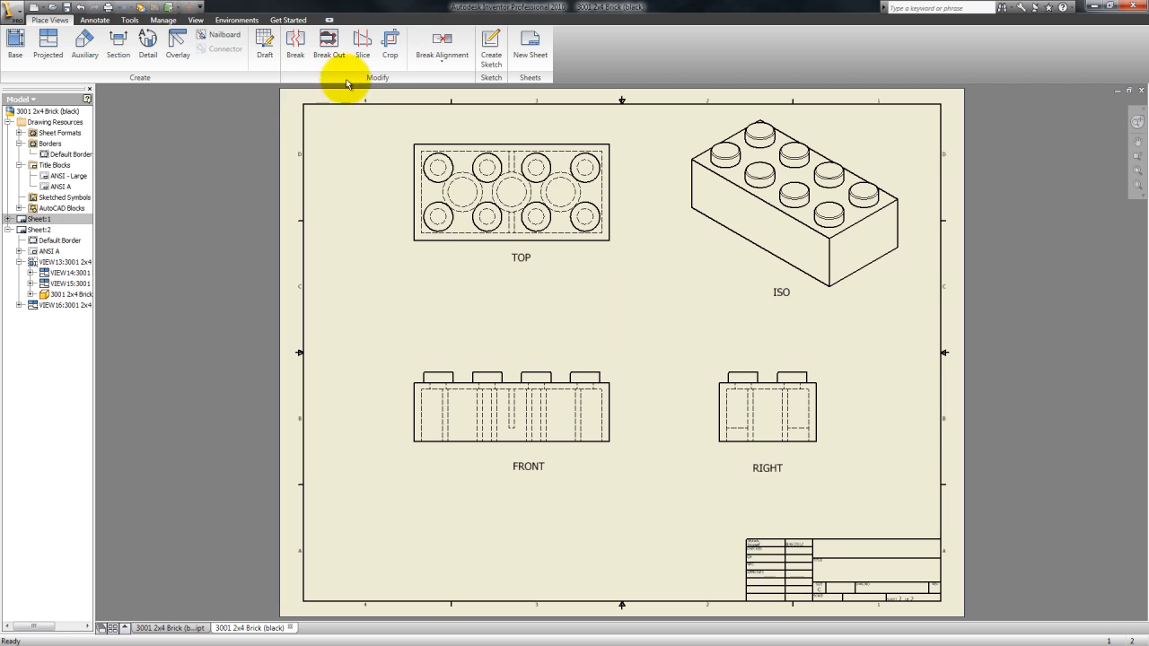
Step: Add leader text reading KNOB, with a multi-bend leader pointing to the top of the left knob in the right view
{"action": "left_click", "coordinate": [95, 20]}
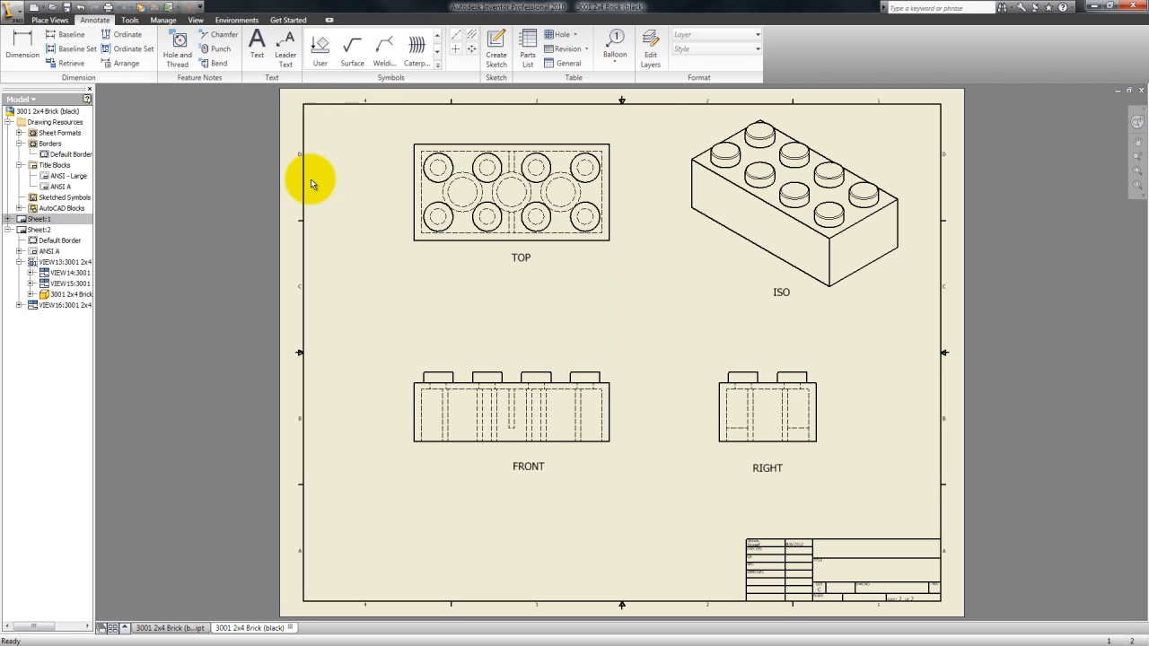
{"action": "left_click", "coordinate": [290, 52]}
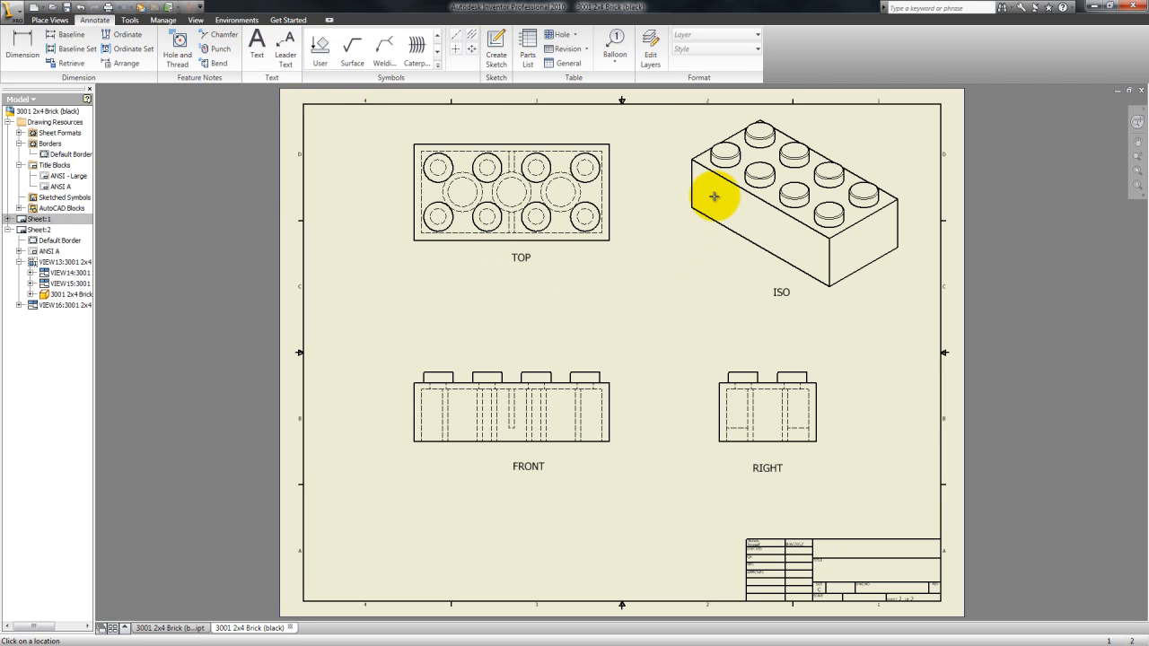
{"action": "left_click", "coordinate": [743, 373]}
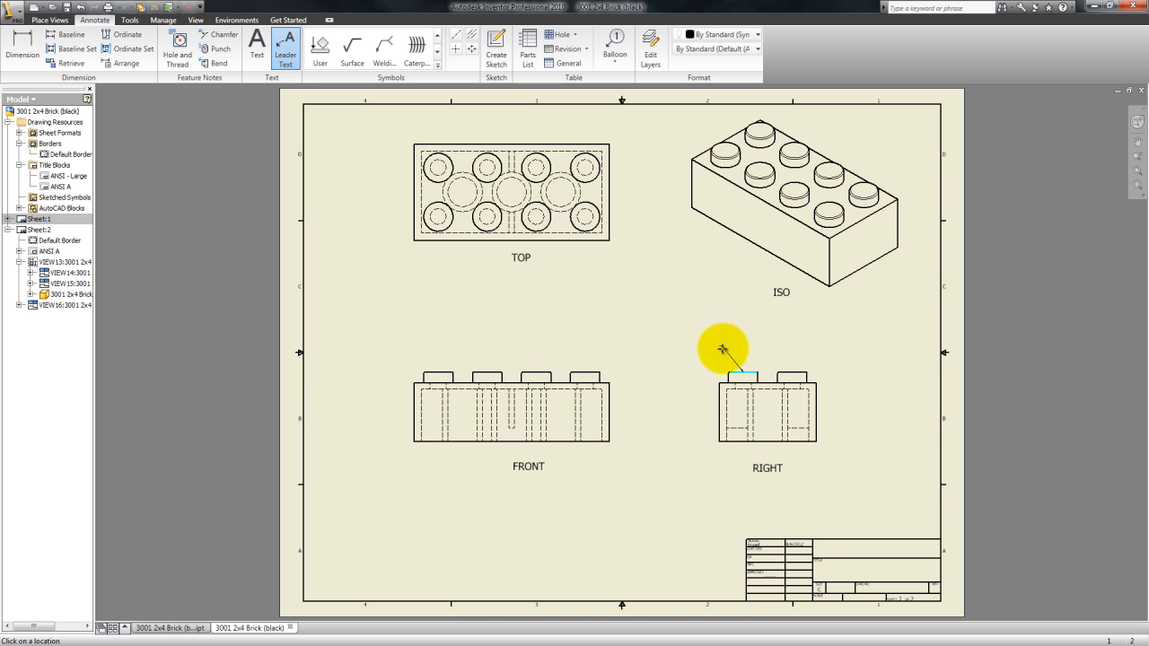
{"action": "left_click", "coordinate": [717, 313]}
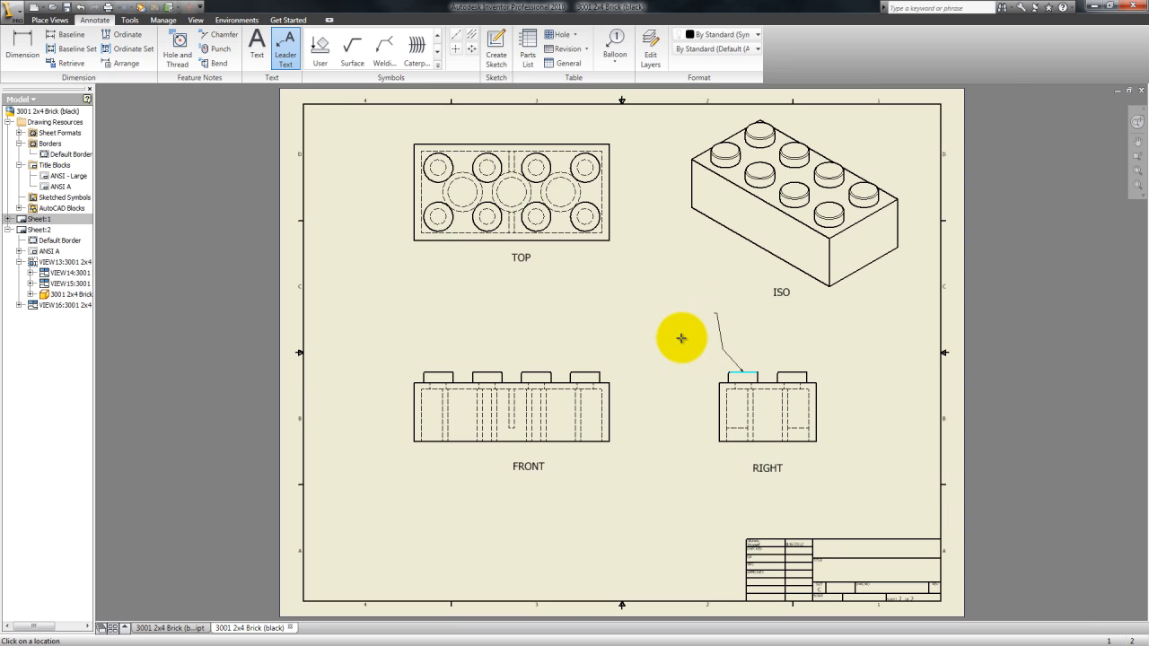
{"action": "left_click", "coordinate": [680, 351]}
{"action": "left_click", "coordinate": [664, 320]}
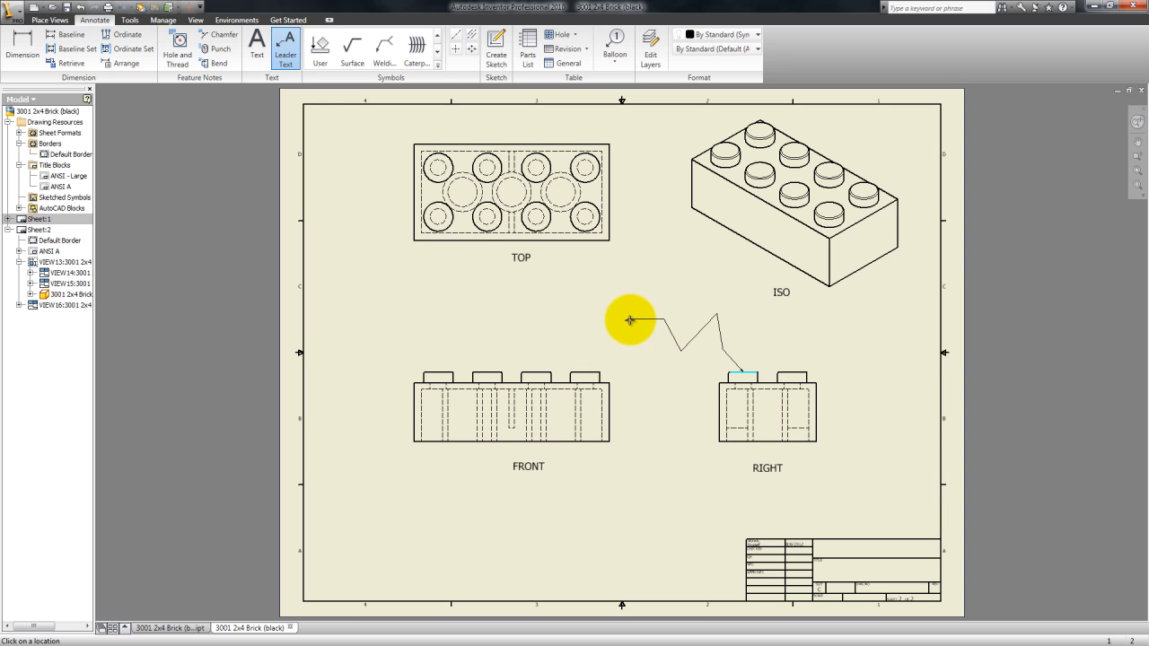
{"action": "left_click", "coordinate": [630, 320]}
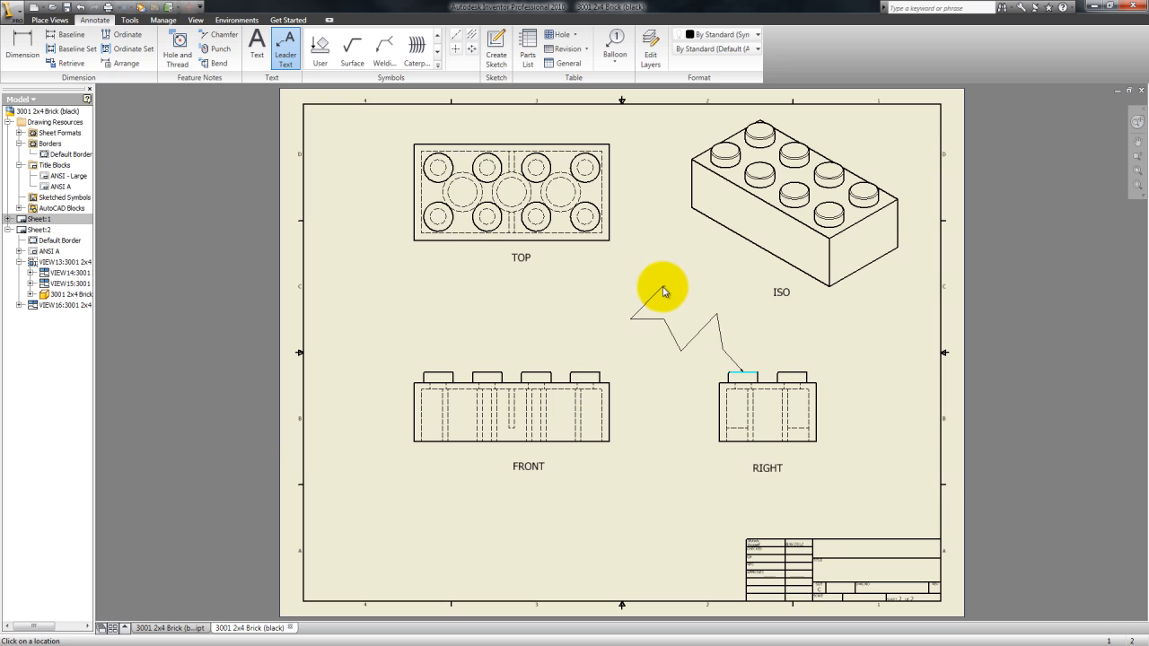
{"action": "right_click", "coordinate": [664, 290]}
{"action": "left_click", "coordinate": [697, 292]}
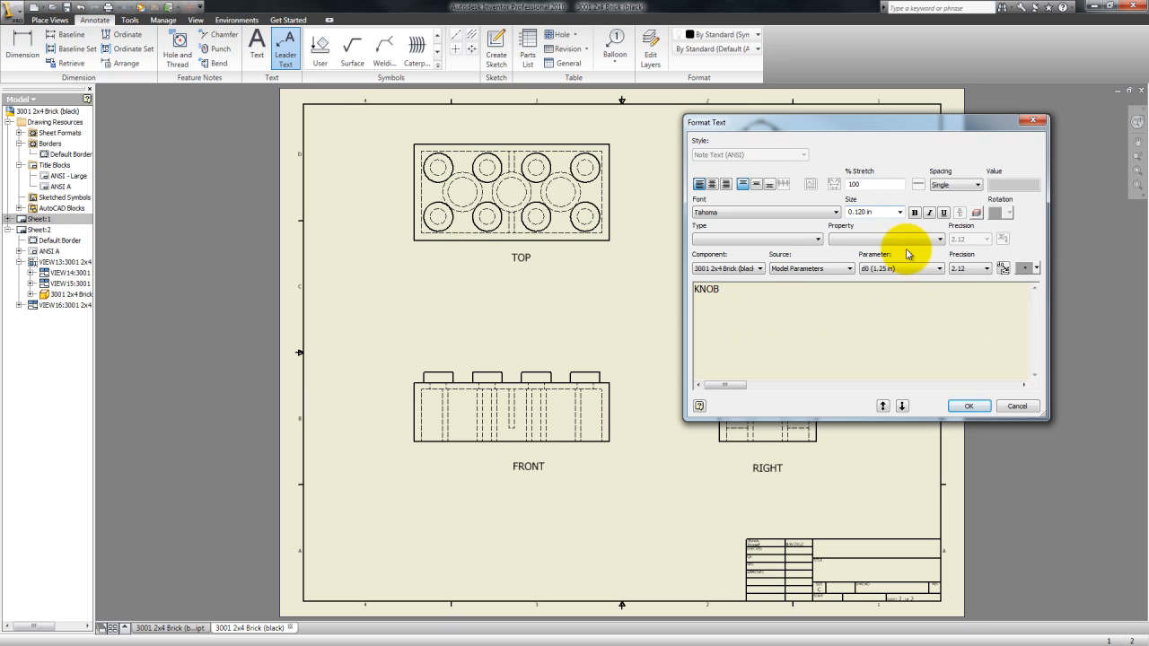
{"action": "left_click", "coordinate": [973, 407]}
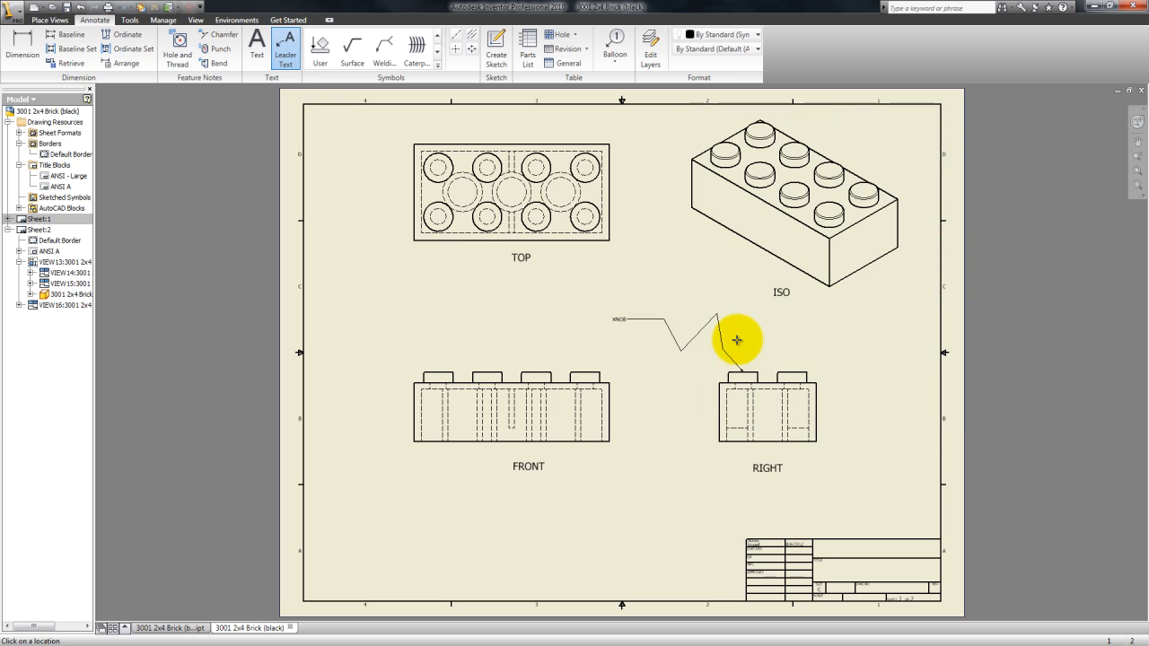
{"action": "right_click", "coordinate": [648, 376]}
{"action": "left_click", "coordinate": [687, 385]}
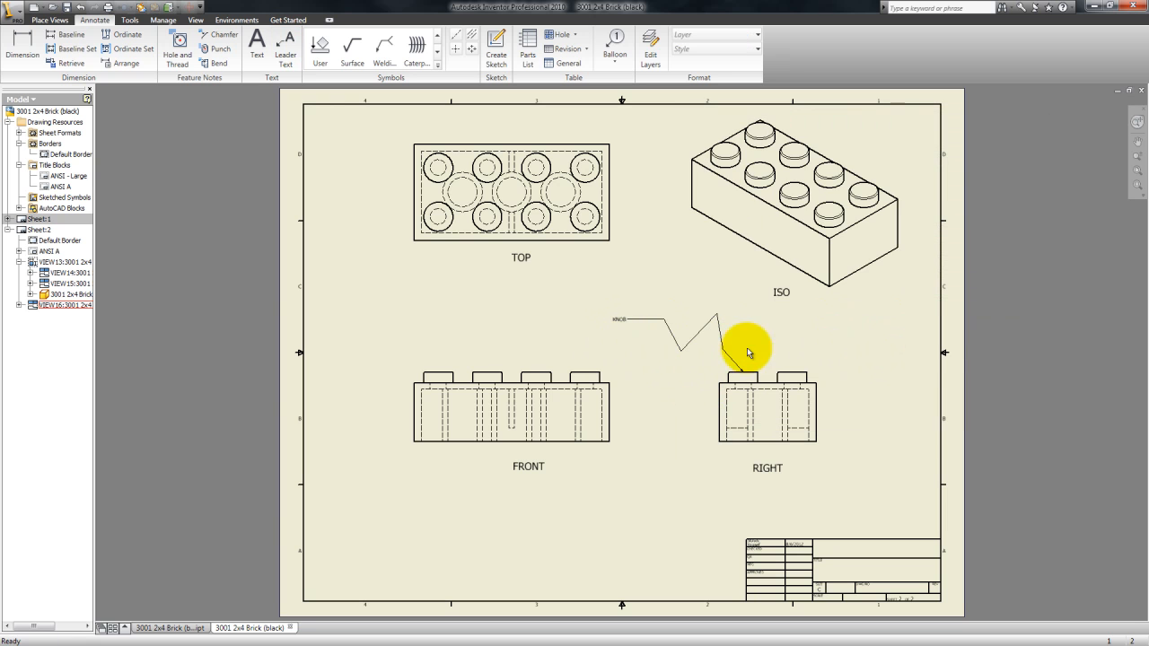
Step: Select the KNOB leader at its lowest middle bend
{"action": "left_click", "coordinate": [682, 351]}
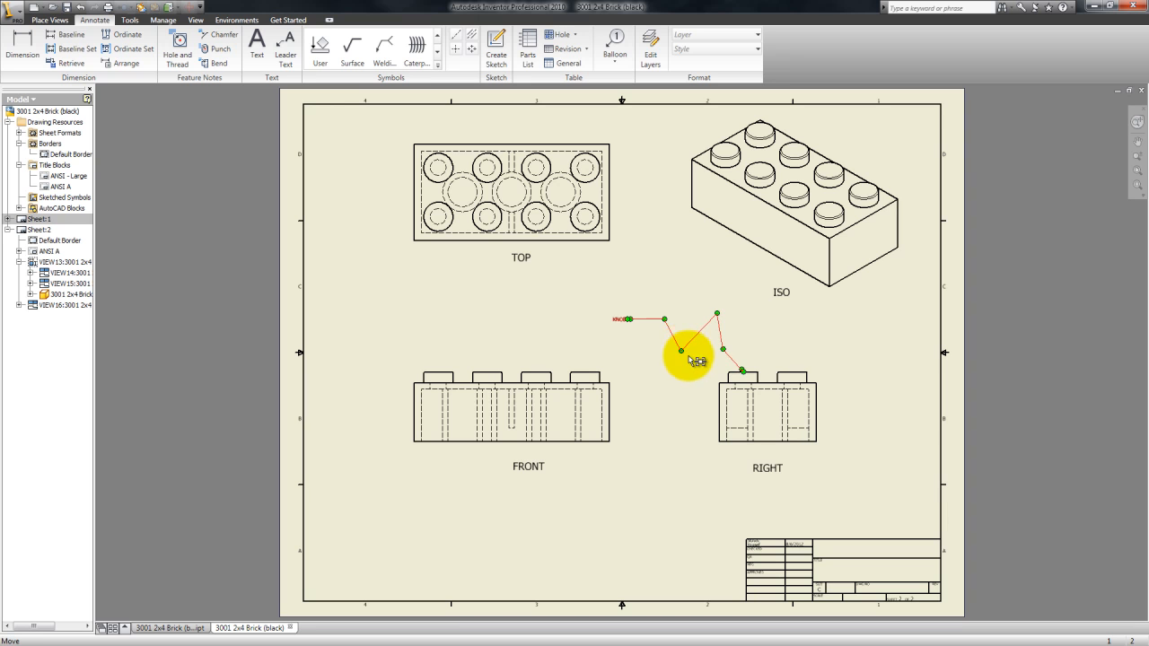